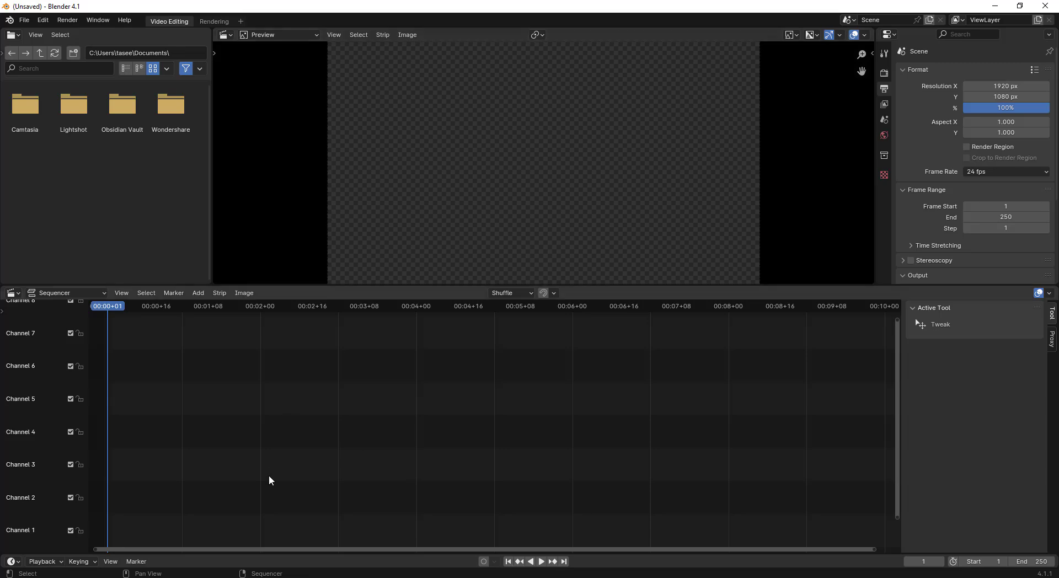
# - Add the Pexels clip 18131296 (Original) from the Sample Videos folder to the sequencer, with its strips in channels 3 and 4
pyautogui.click(157, 543)
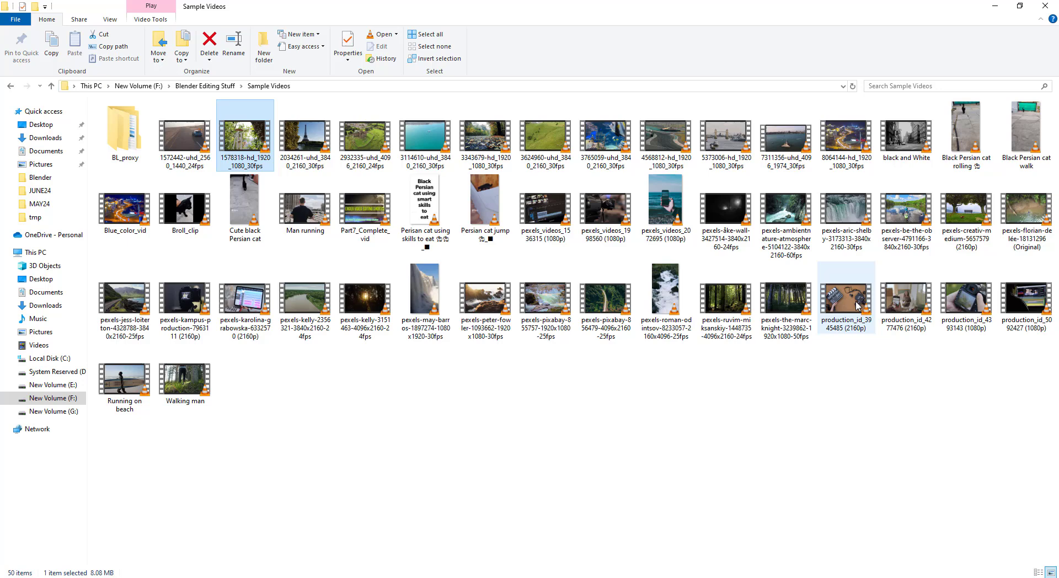
pyautogui.moveTo(905, 217); pyautogui.dragTo(1026, 215)
pyautogui.click(1027, 215)
pyautogui.moveTo(693, 512); pyautogui.dragTo(578, 504)
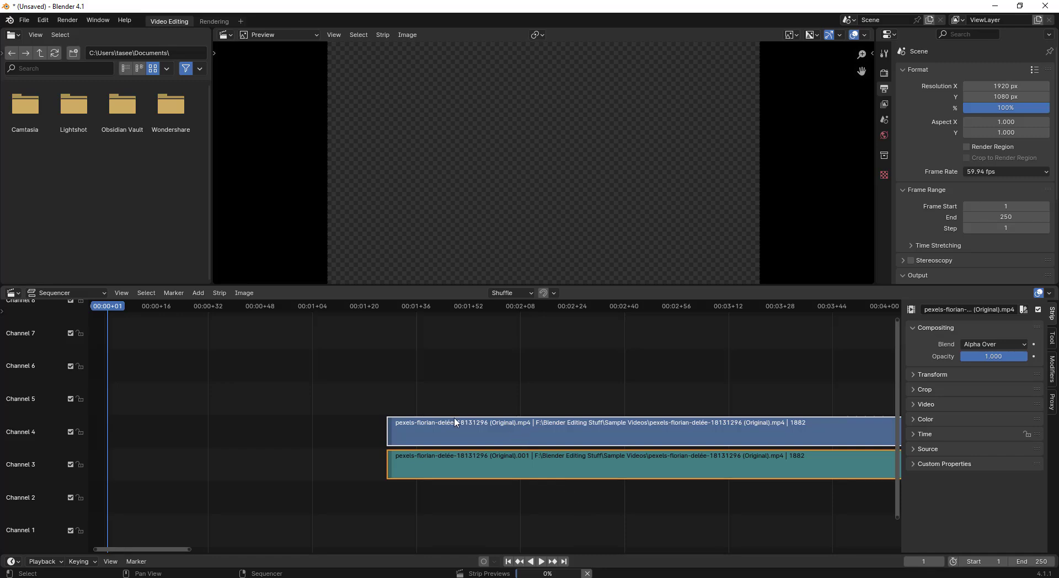
# - Select both the video and audio strips and snap them to the current frame at the timeline start
pyautogui.press('Home')
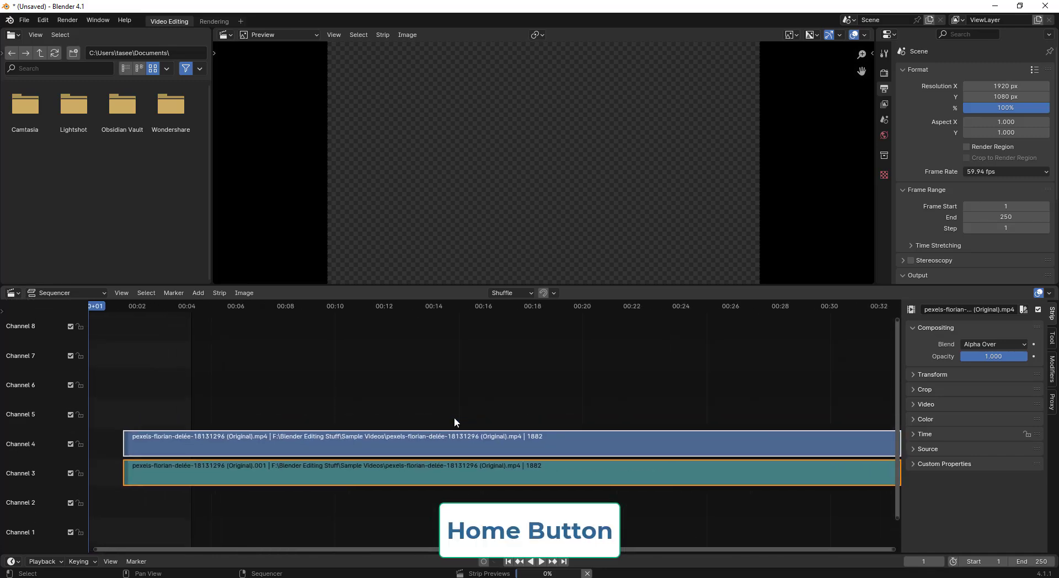
pyautogui.moveTo(165, 387); pyautogui.dragTo(295, 536)
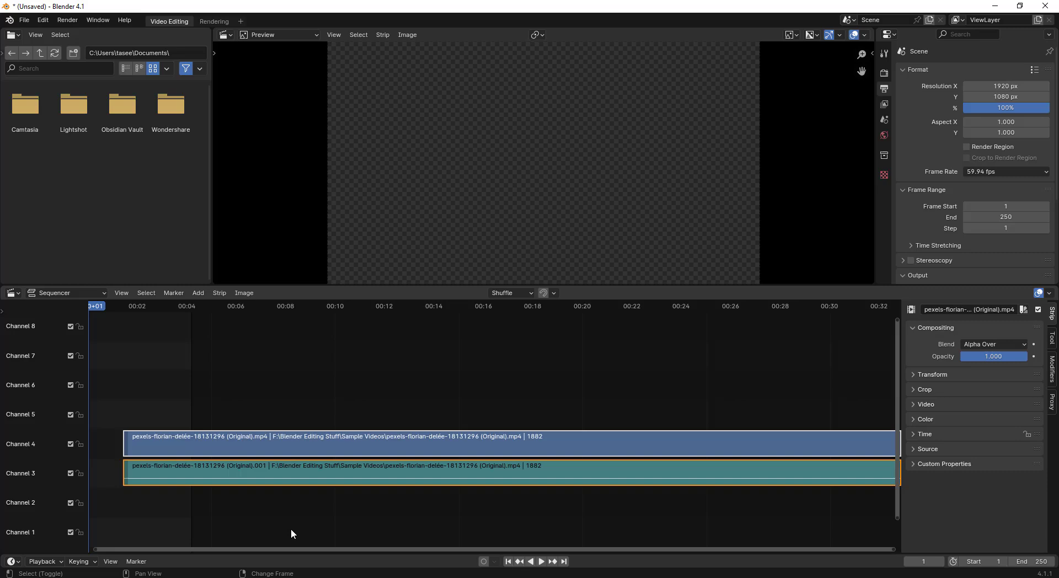
pyautogui.hotkey('shift', 's')
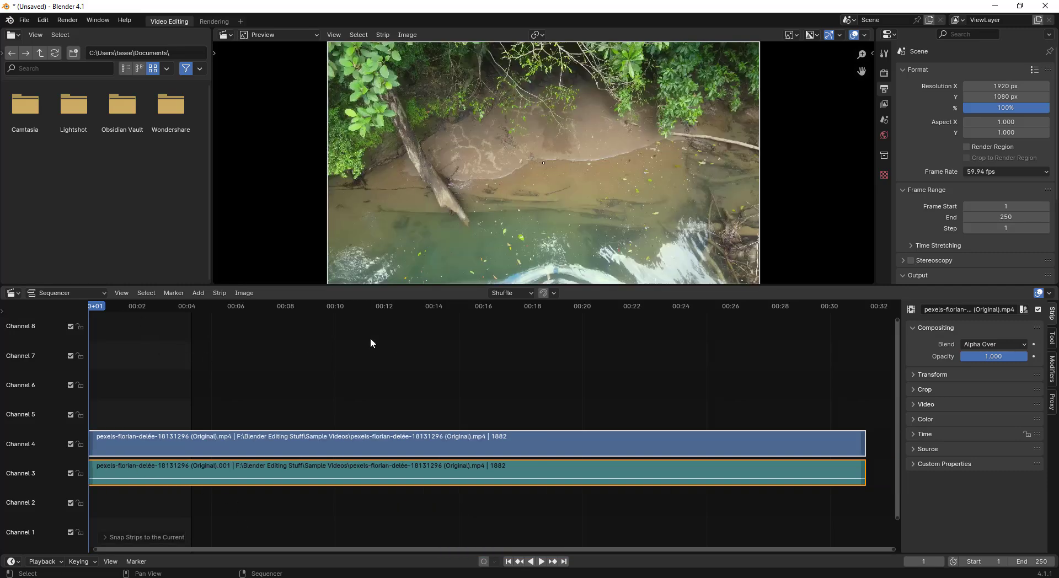
# - Set the preview range to the selected strips and play the sequence through to near its end
pyautogui.click(542, 561)
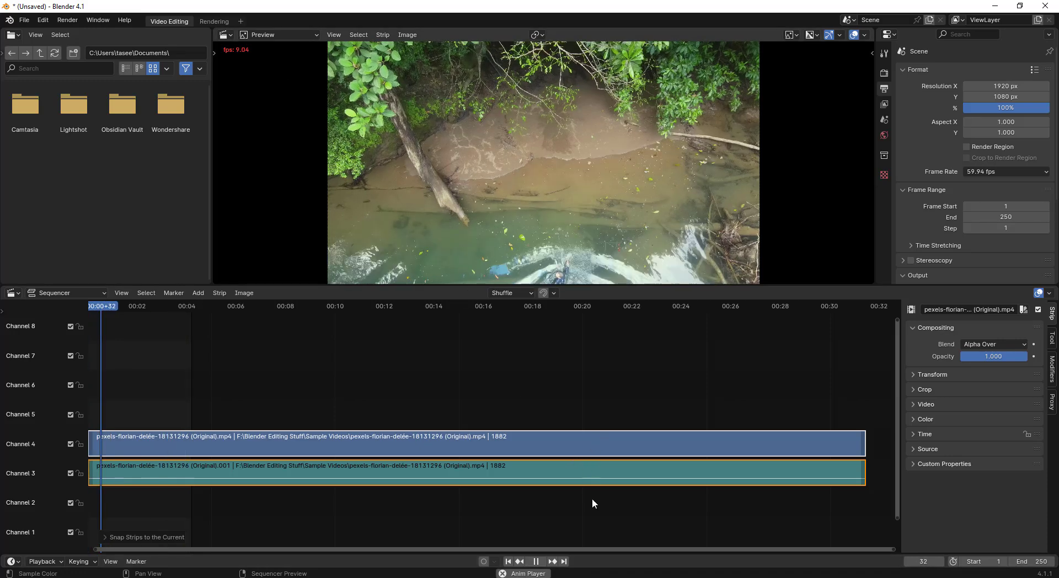
pyautogui.rightClick(521, 407)
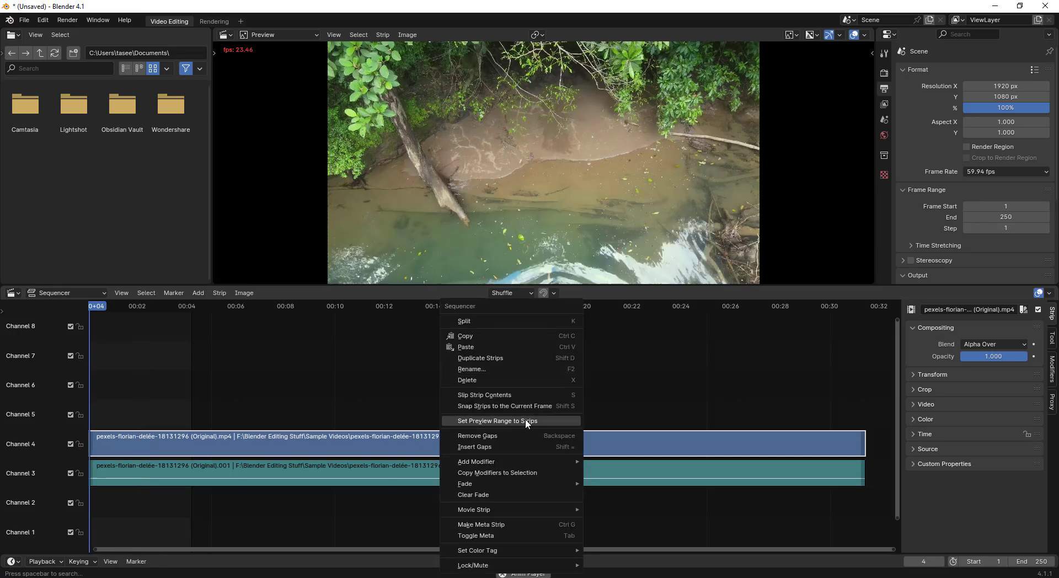
pyautogui.click(526, 421)
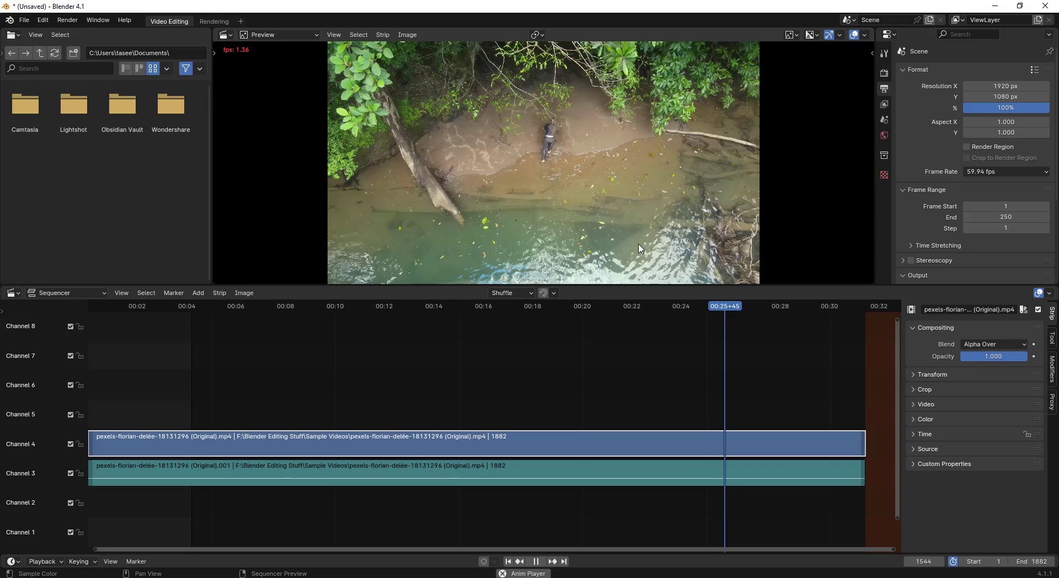
pyautogui.press('space')
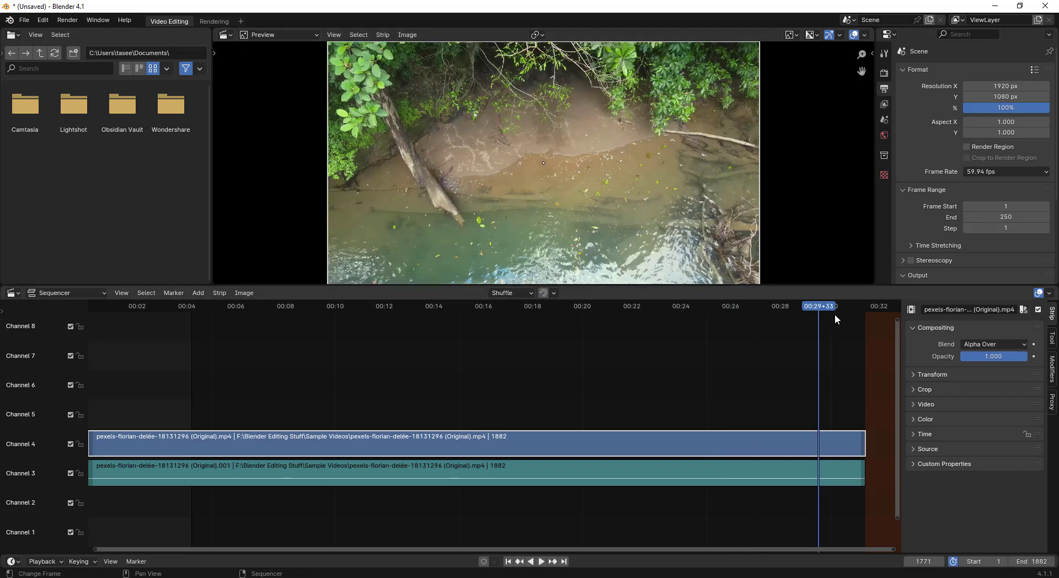
# - Scrub to several points in the clip, play it in reverse, and place the playhead at 00:01+55
pyautogui.click(525, 306)
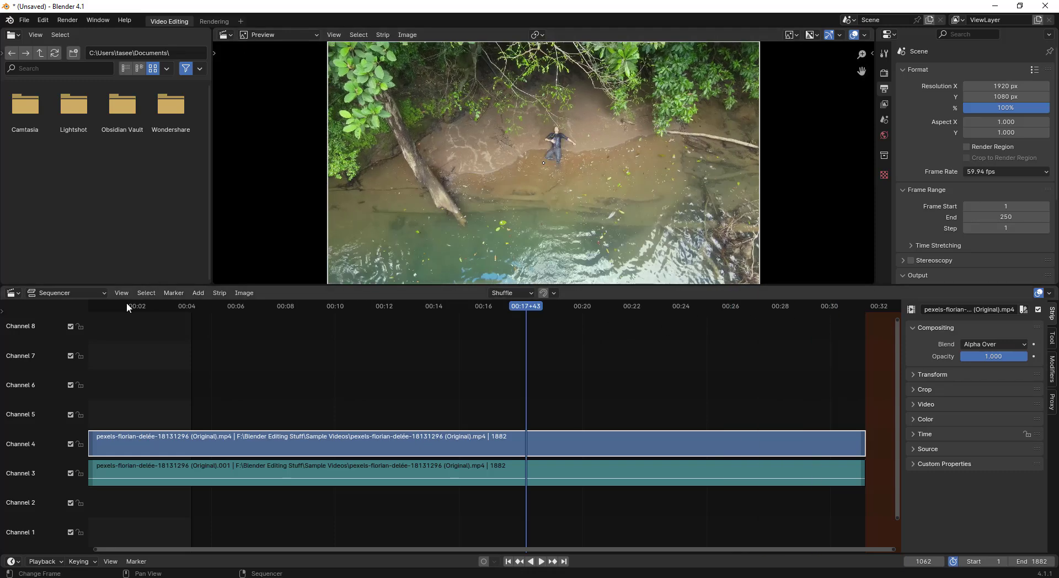
pyautogui.click(127, 306)
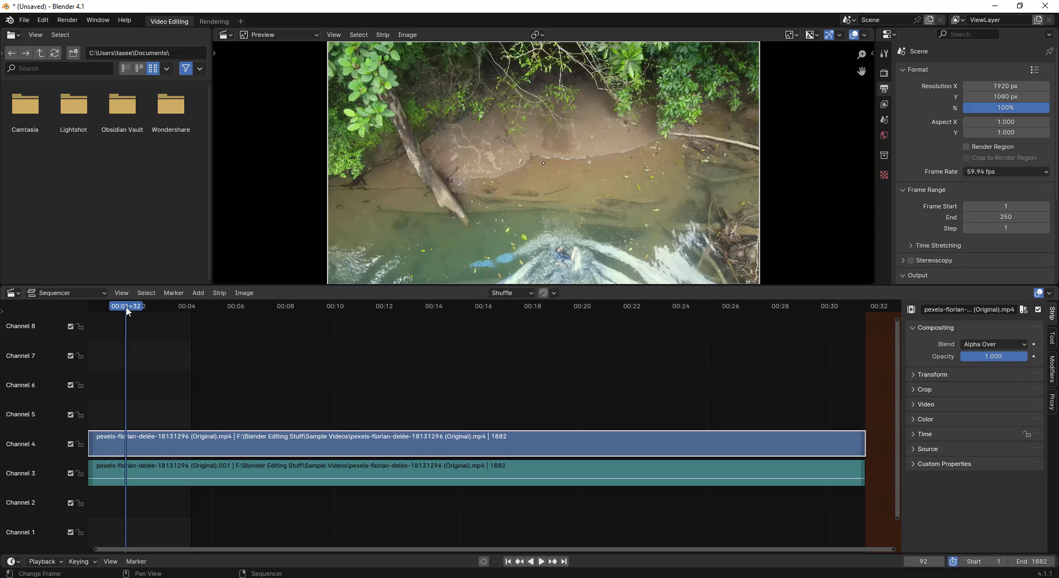
pyautogui.hotkey('shift', 'ctrl', 'space')
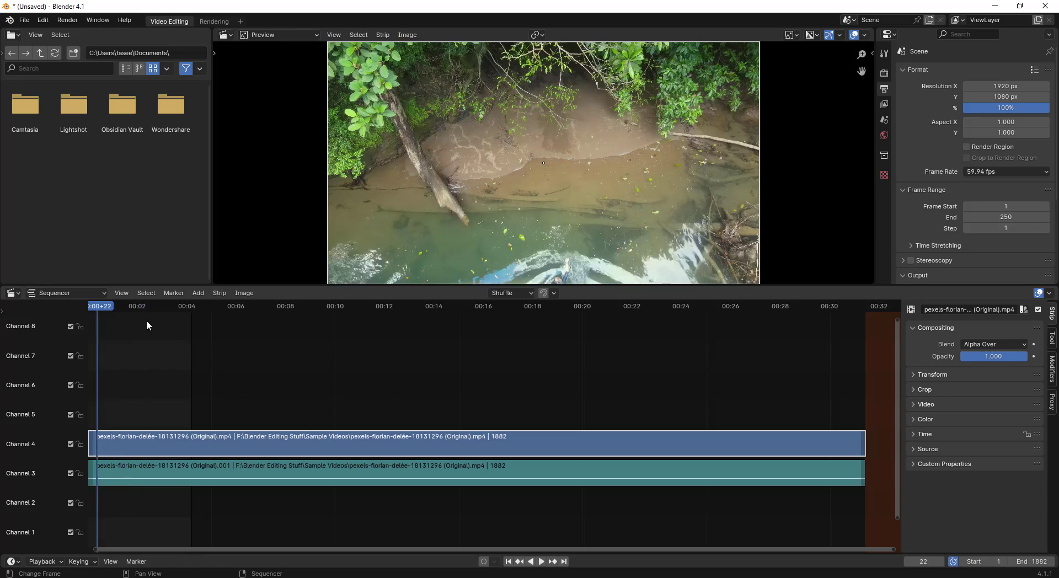
pyautogui.click(134, 303)
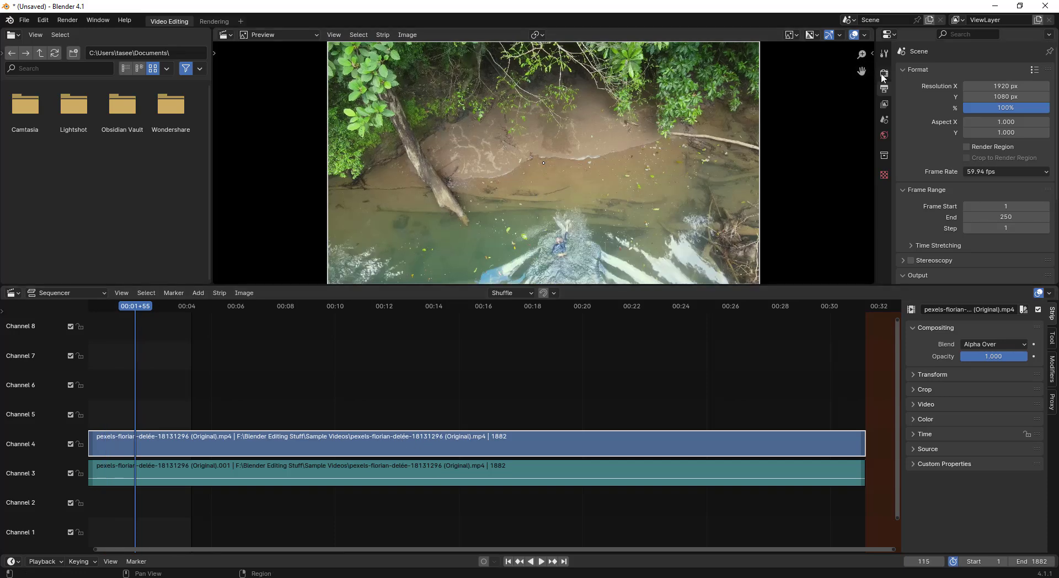
# - Set the preview's proxy render size to 25% and enable Prefetch Frames
pyautogui.press('n')
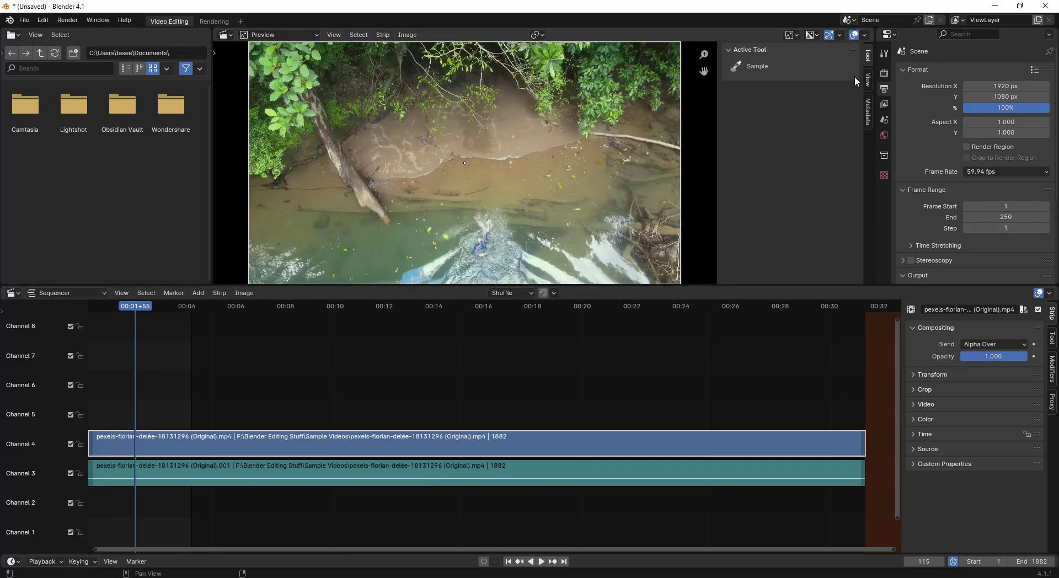
pyautogui.click(868, 82)
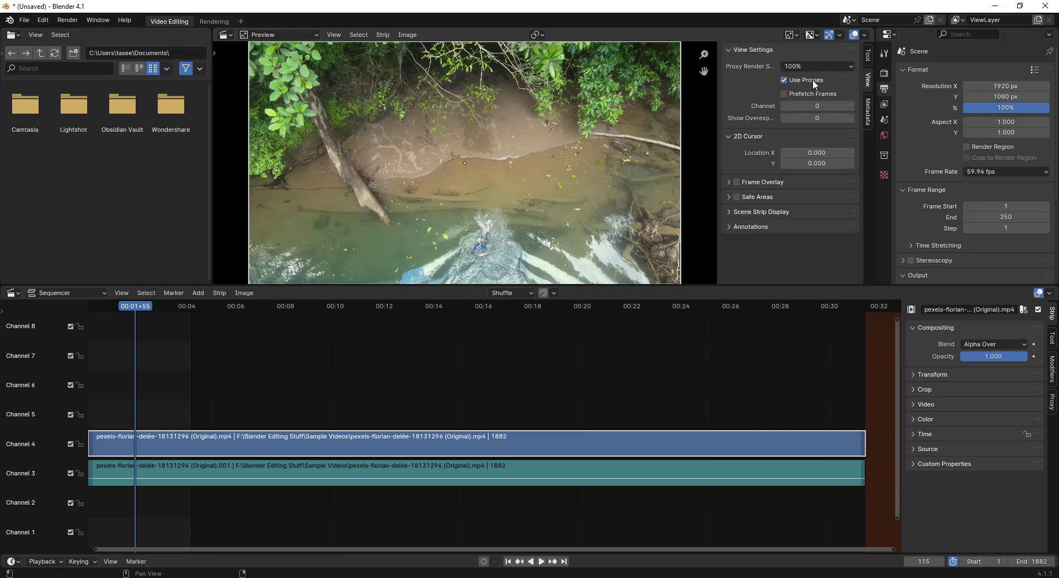
pyautogui.click(840, 66)
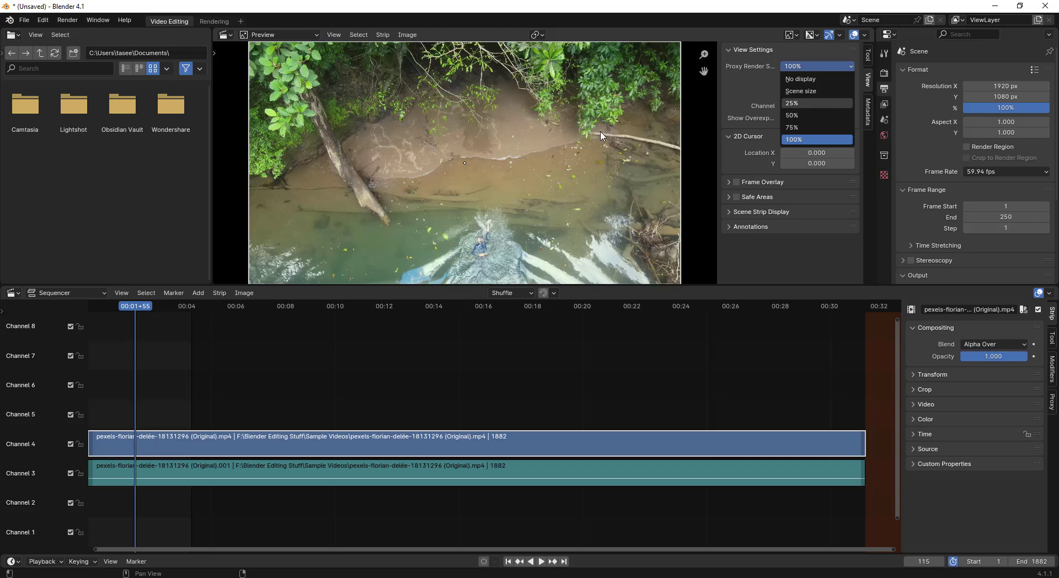
pyautogui.click(820, 104)
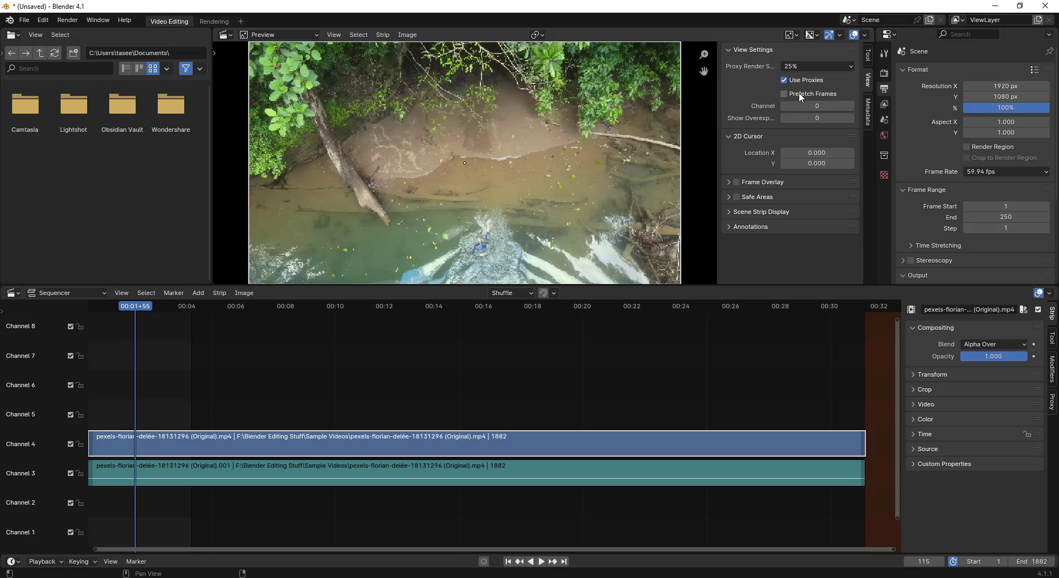
pyautogui.click(801, 97)
# - Play the clip to check preview performance with the view settings hidden, and stop playback
pyautogui.click(541, 562)
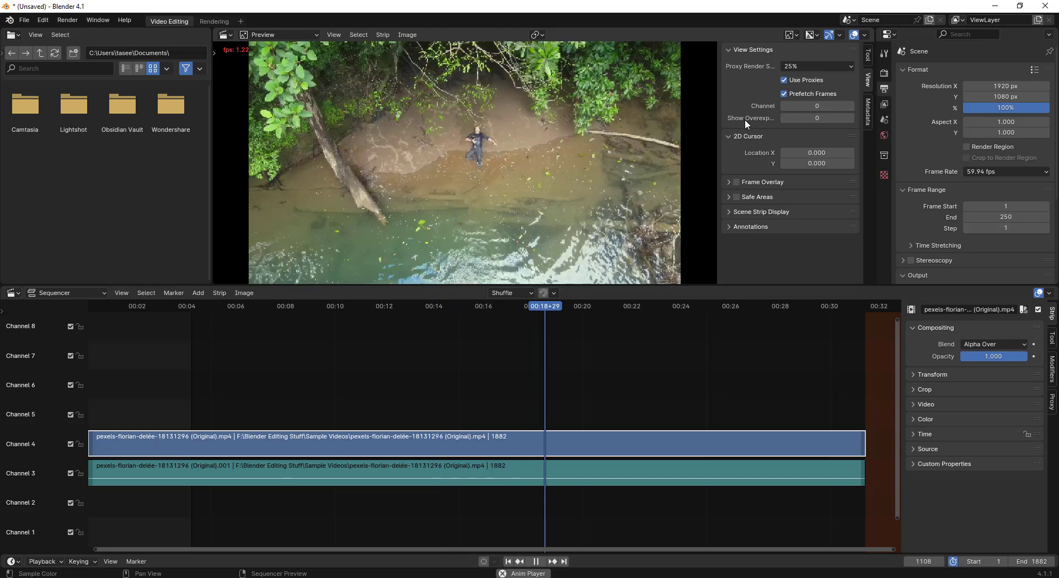
pyautogui.press('n')
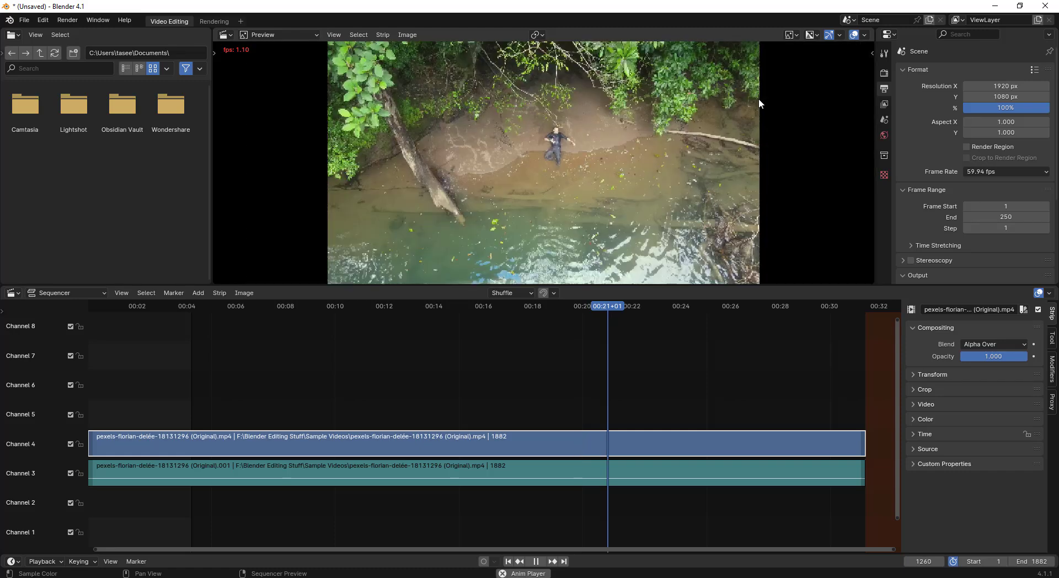
pyautogui.click(539, 561)
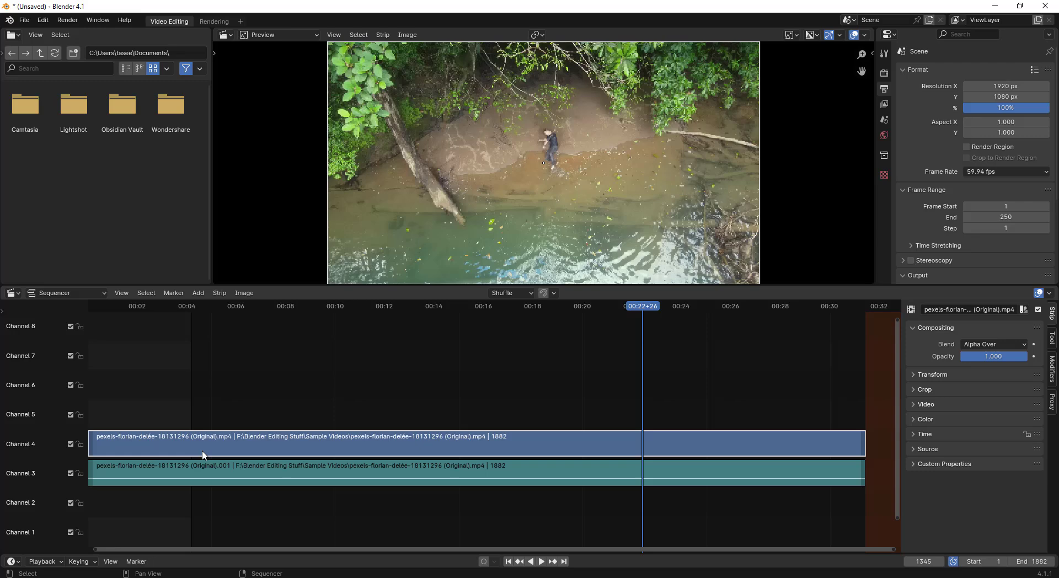
# - Set the playback sync mode to Play Every Frame and test it by playing the clip
pyautogui.click(52, 561)
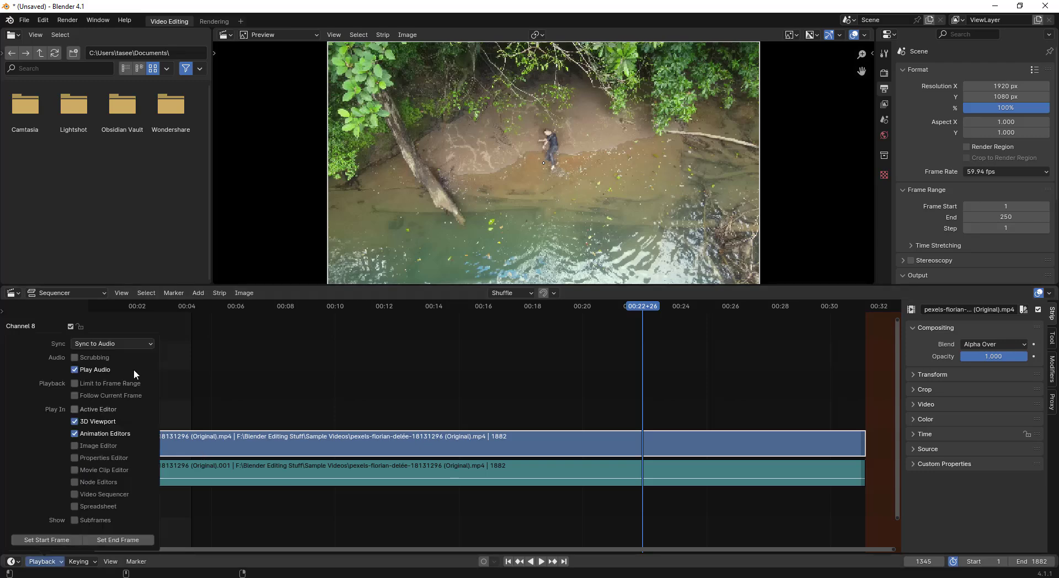
pyautogui.click(117, 343)
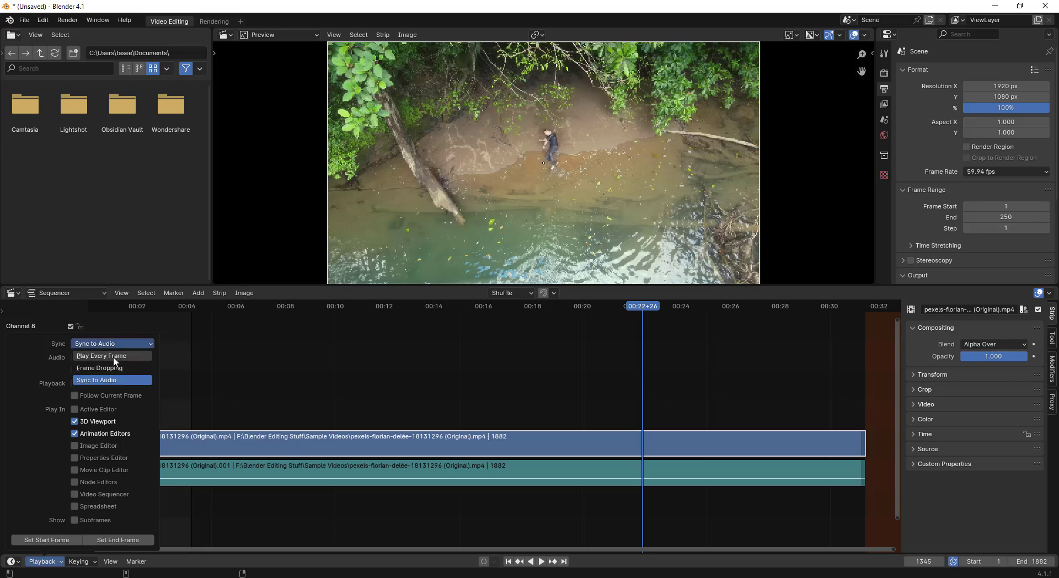
pyautogui.click(113, 356)
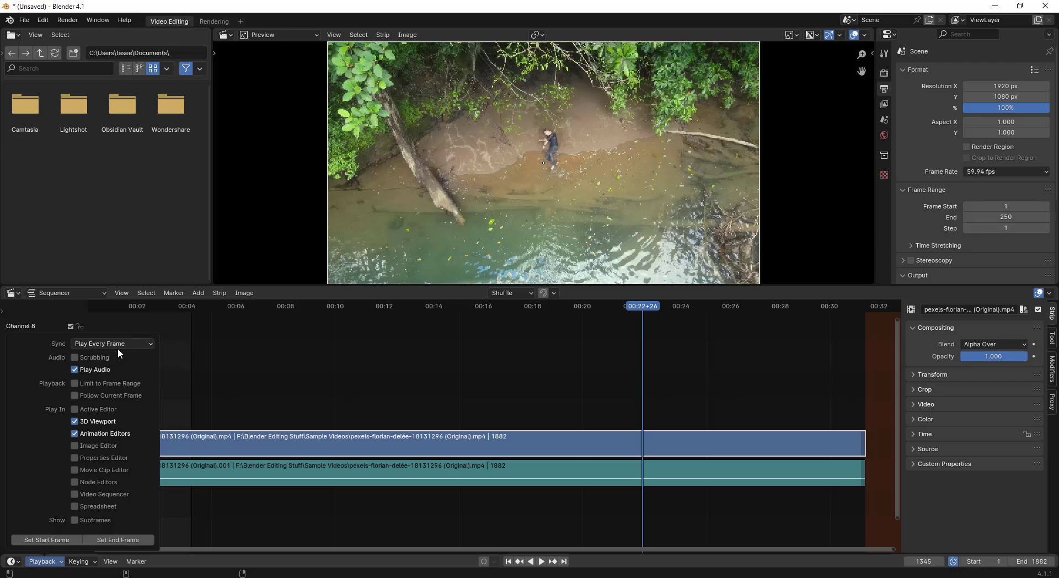
pyautogui.click(543, 562)
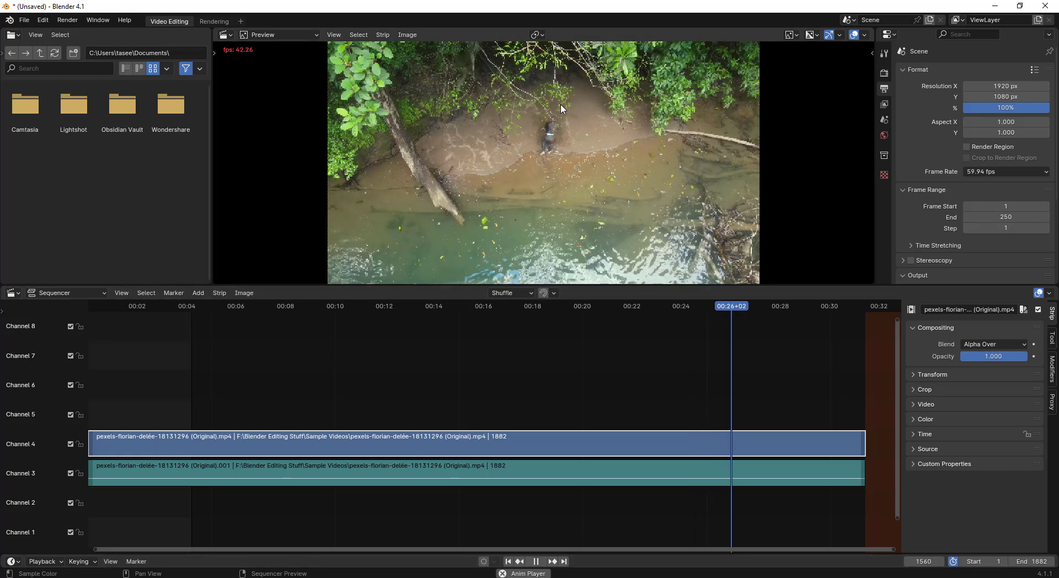
pyautogui.press('space')
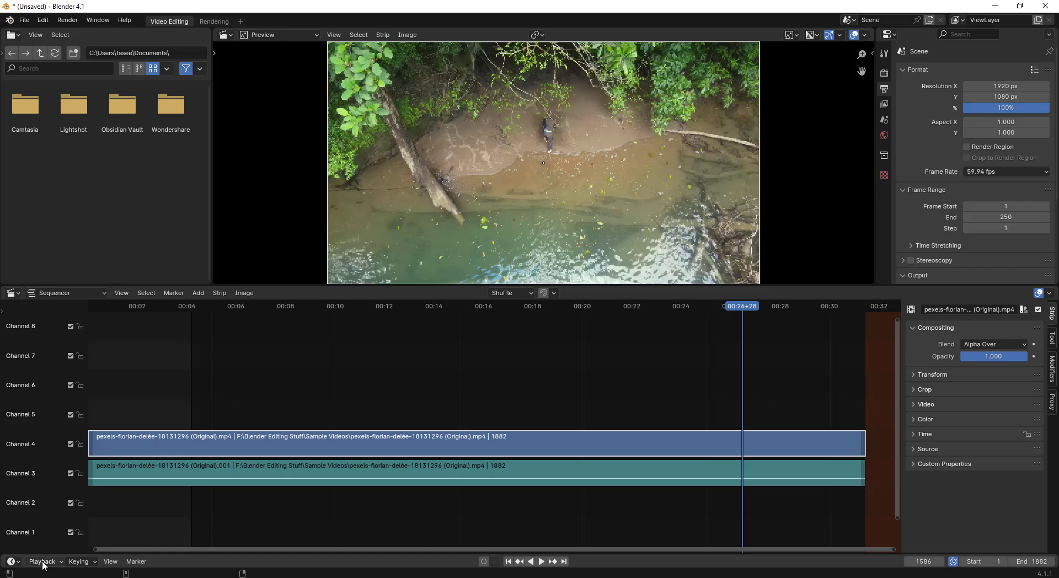
# - Set the playback sync mode to Frame Dropping and test it by playing from around seven seconds
pyautogui.click(42, 561)
pyautogui.click(124, 342)
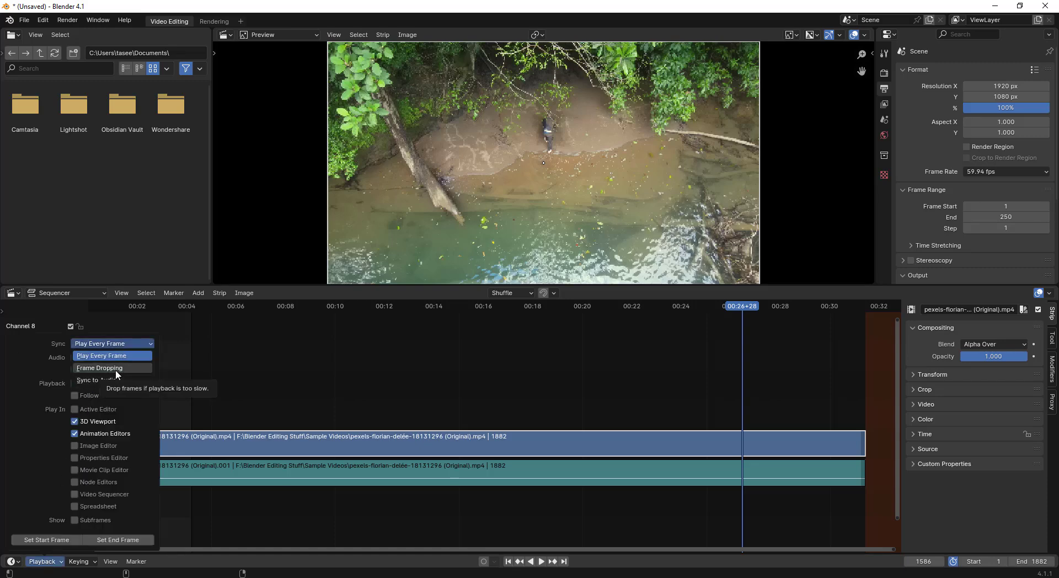
pyautogui.click(115, 368)
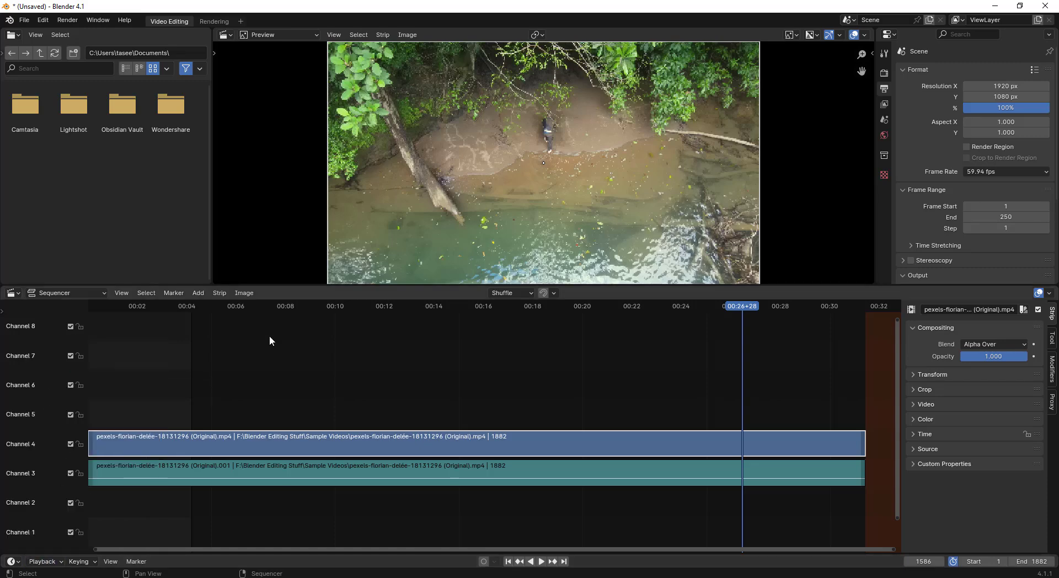
pyautogui.click(261, 306)
pyautogui.click(538, 561)
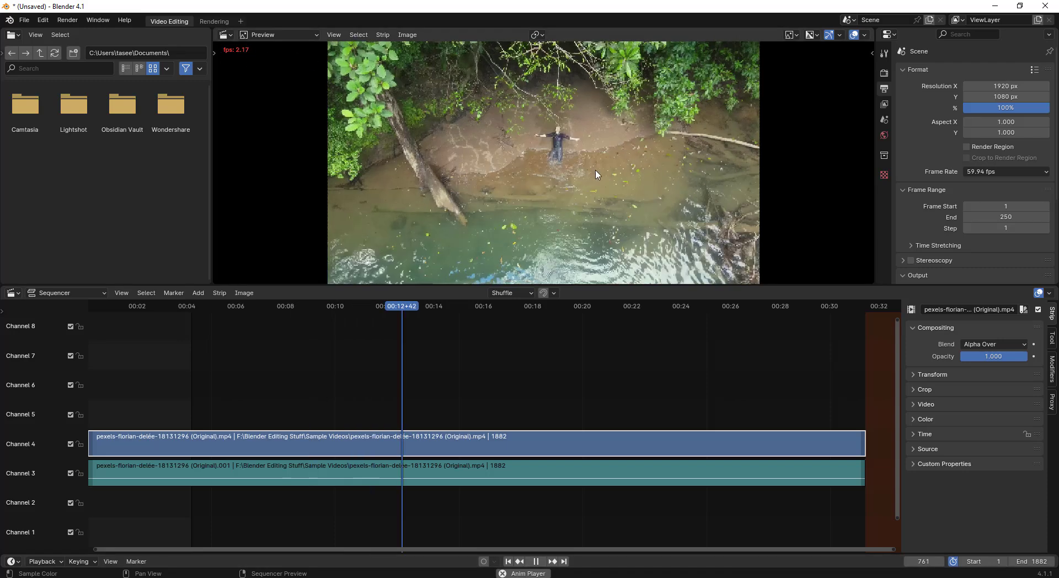
pyautogui.click(536, 561)
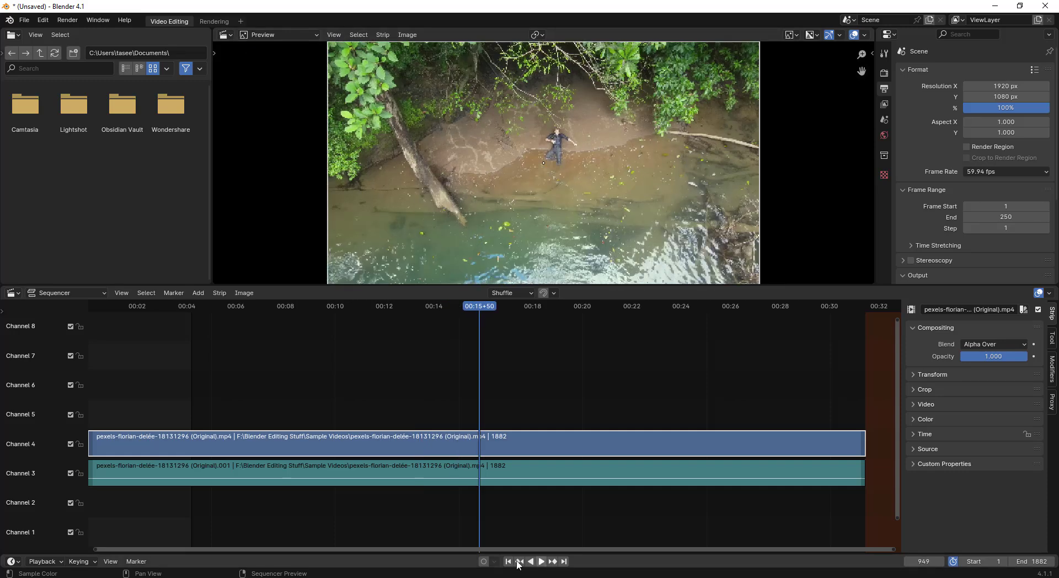
# - Set the playback sync mode to Sync to Audio and play the clip to test it
pyautogui.click(52, 562)
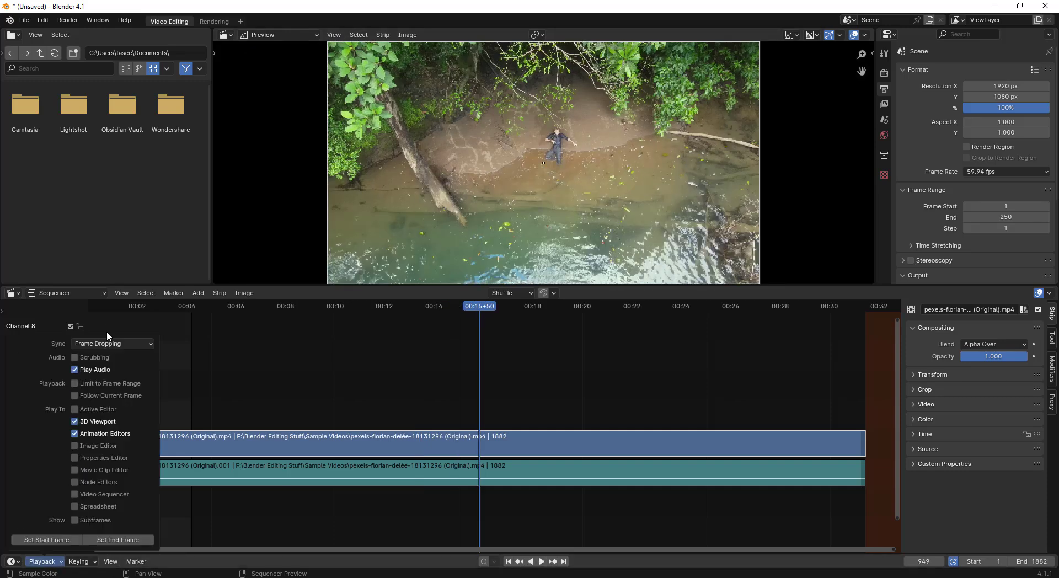
pyautogui.click(115, 343)
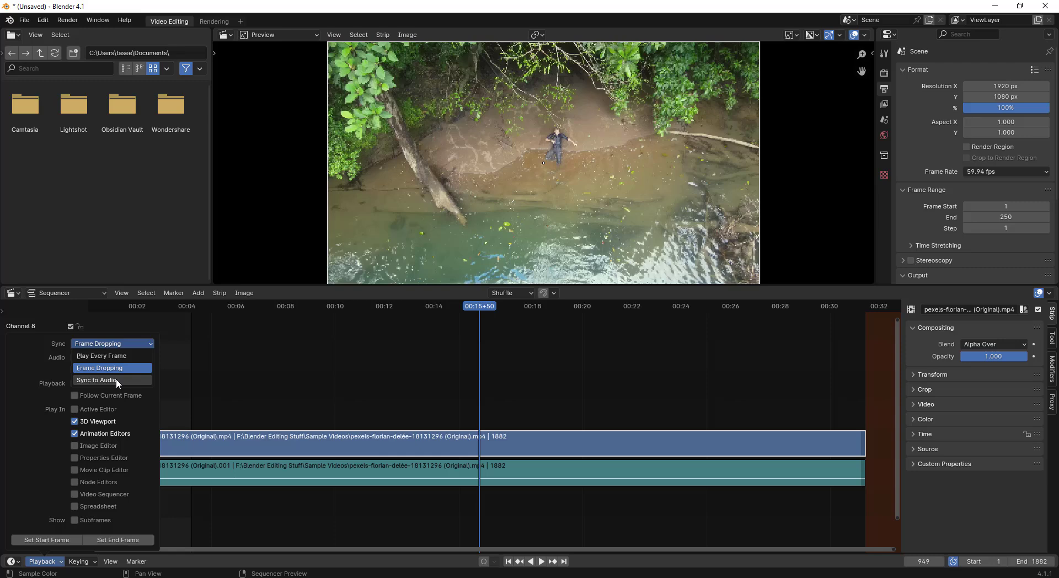
pyautogui.click(116, 380)
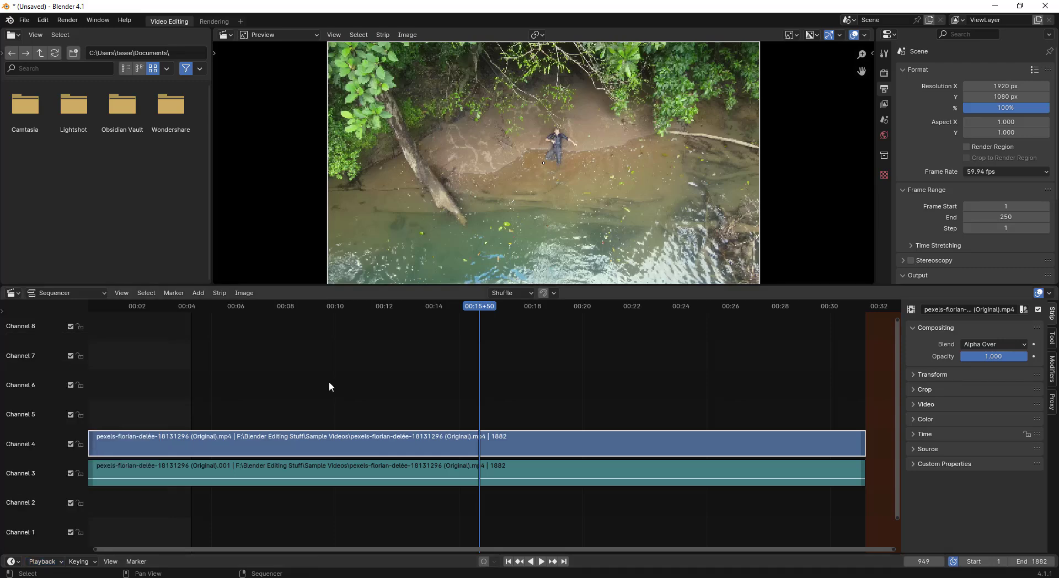
pyautogui.click(541, 562)
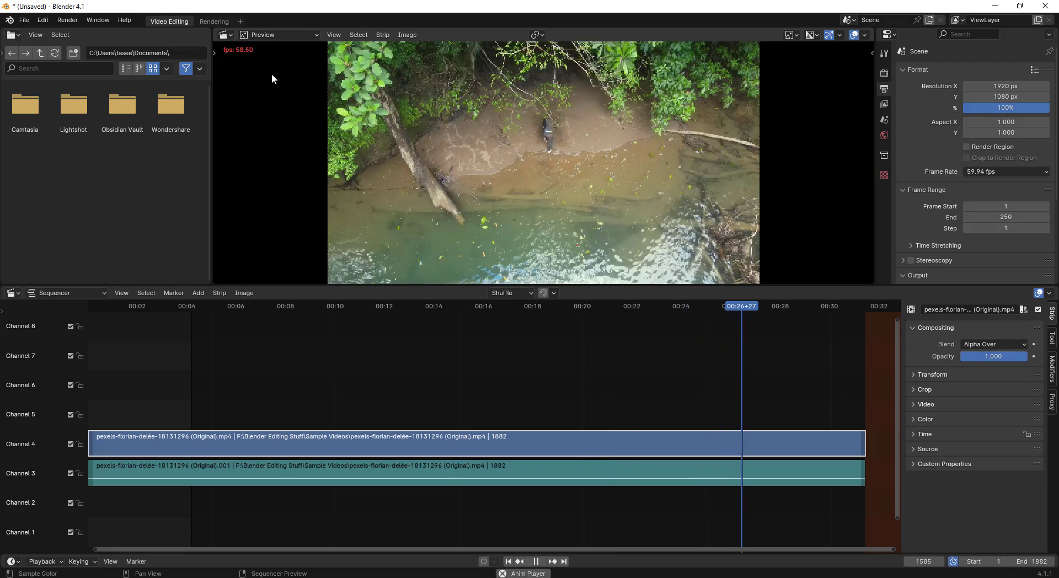
pyautogui.click(536, 562)
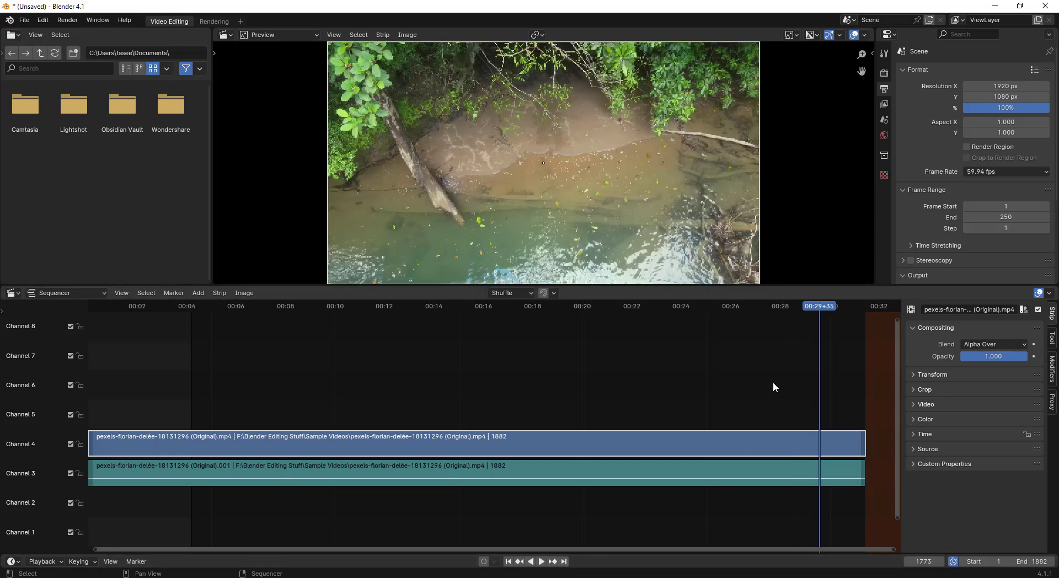
# - Briefly play the clip and enable Strip Proxy & Timecode in the selected video strip's proxy settings
pyautogui.keyDown('ctrl'); pyautogui.scroll(-3, 915, 391); pyautogui.keyUp('ctrl')
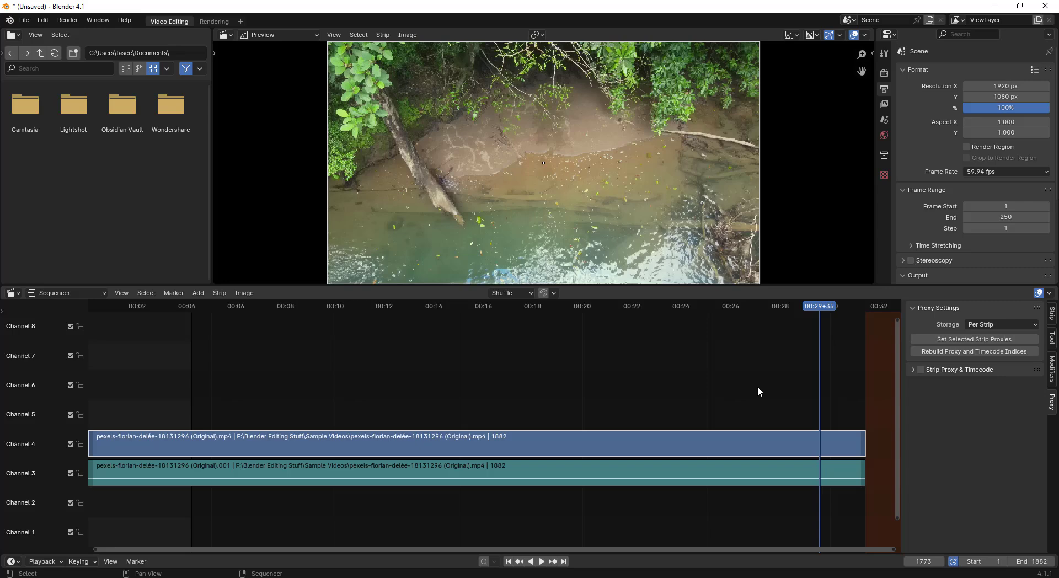
pyautogui.press('space')
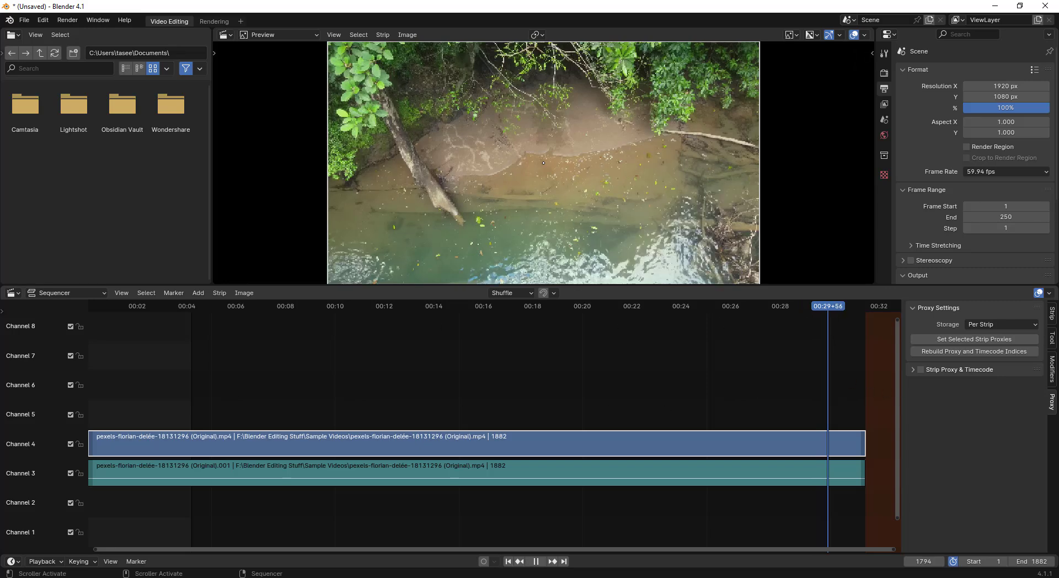
pyautogui.press('Escape')
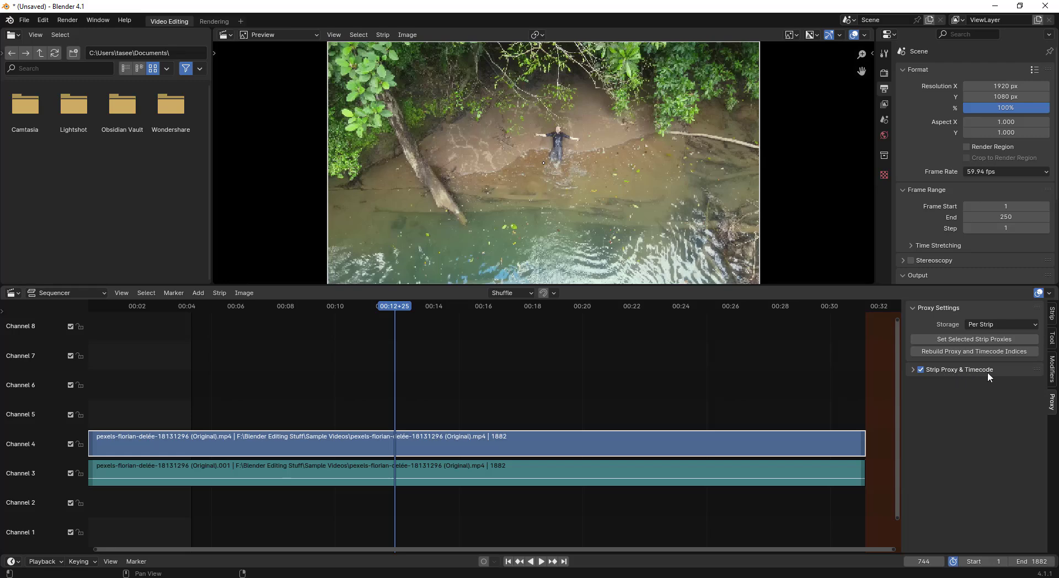
# - Set the video strip's proxy quality to 1 and rebuild its proxy and timecode indices
pyautogui.click(914, 370)
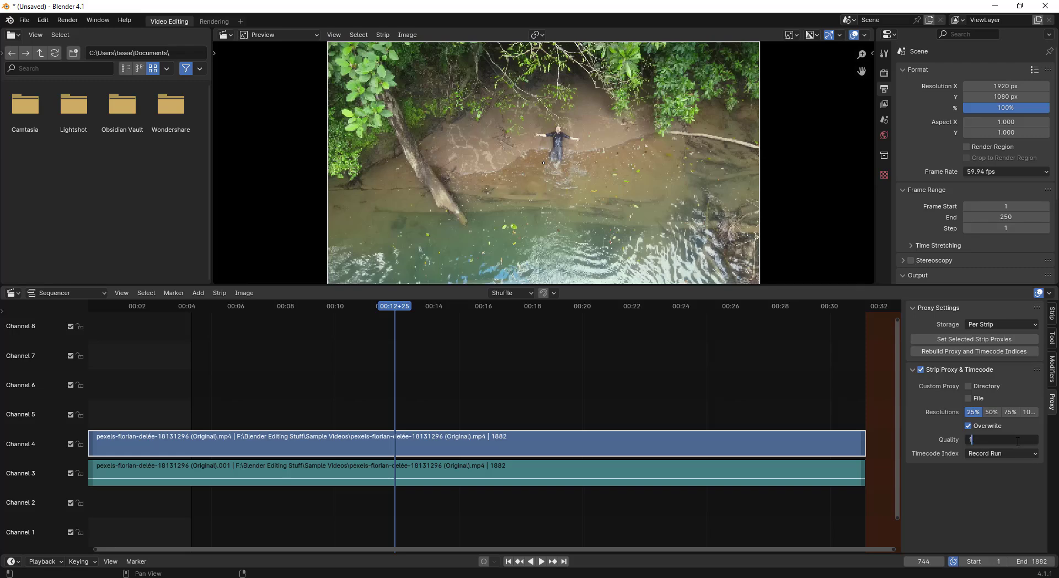
pyautogui.press('Return')
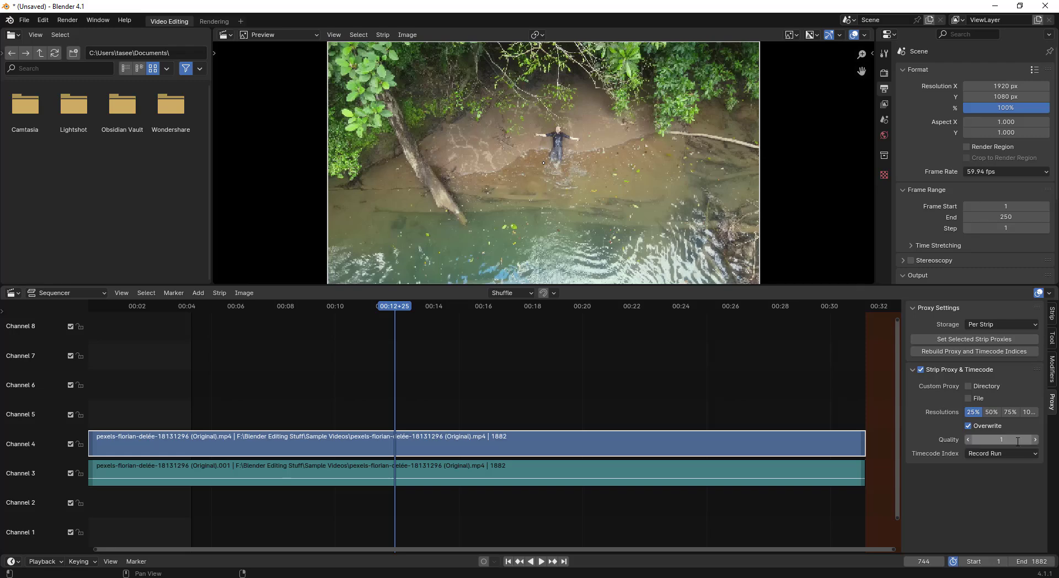
pyautogui.click(980, 354)
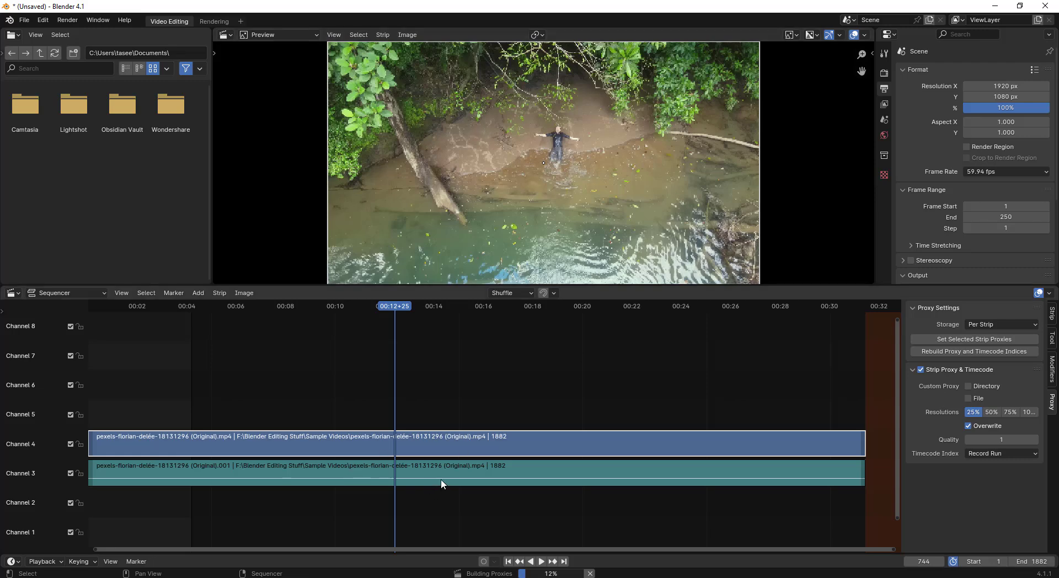
# - Switch to File Explorer, look inside the BL_proxy folder in Sample Videos for the generated proxies, and return to Blender
pyautogui.click(138, 549)
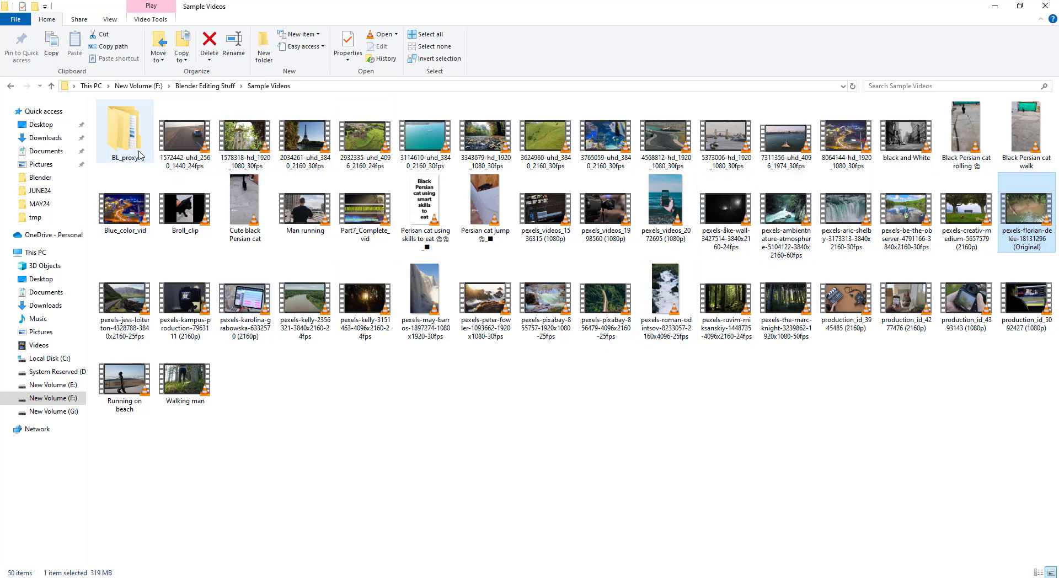
pyautogui.doubleClick(125, 132)
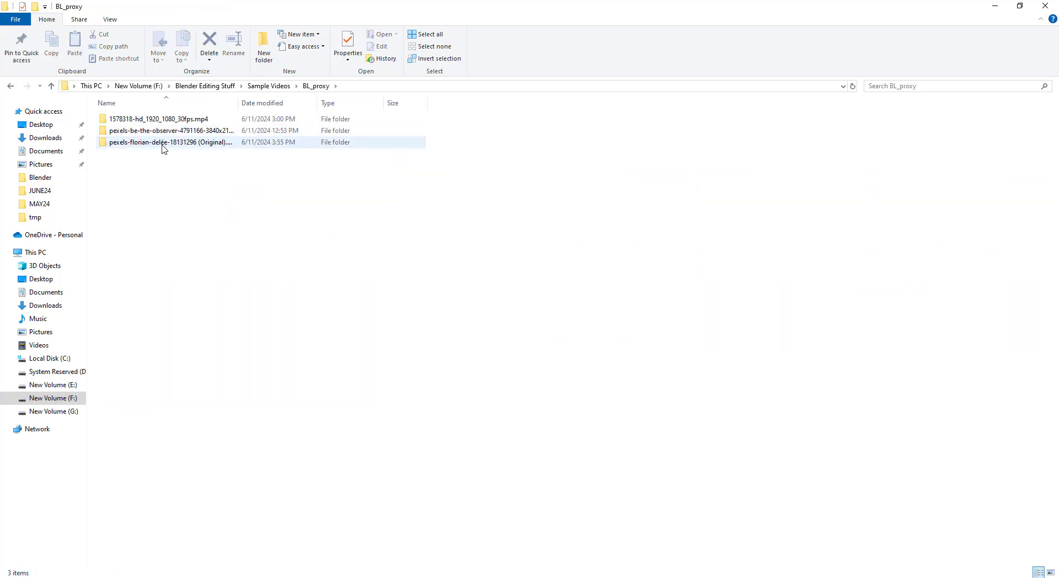
pyautogui.click(993, 8)
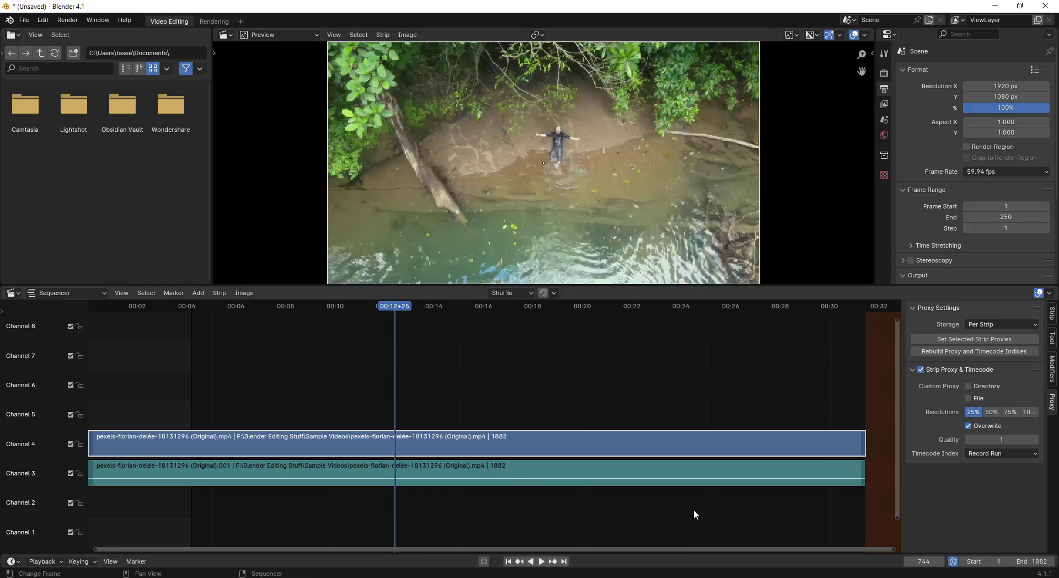
# - Scrub the clip back to about seven seconds and play it from the beginning to test the proxy playback
pyautogui.moveTo(402, 310); pyautogui.dragTo(273, 319)
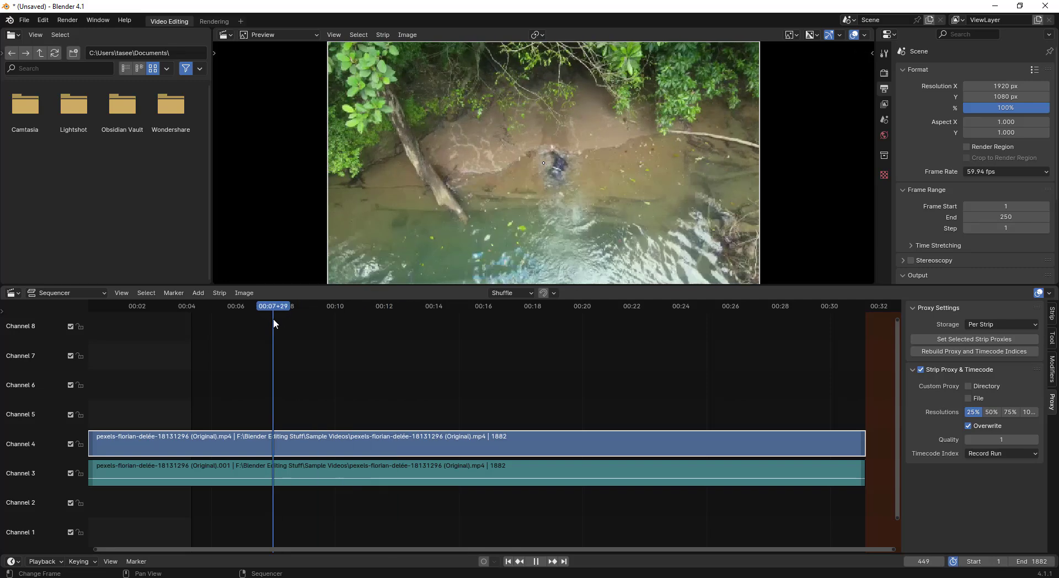
pyautogui.click(132, 307)
pyautogui.press('space')
pyautogui.click(94, 307)
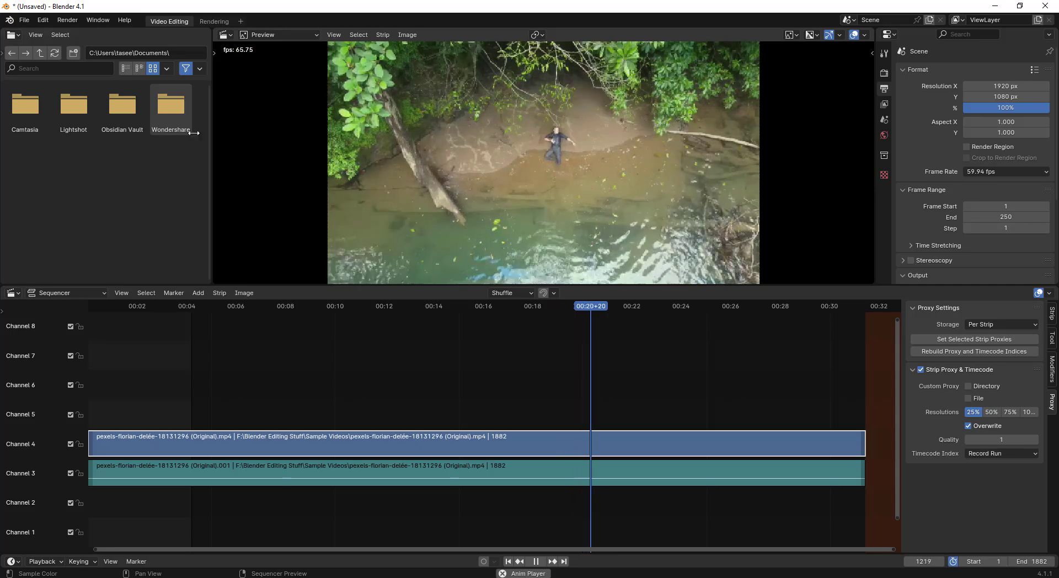
# - Render the current frame as a still image to examine its output quality, and close the render window
pyautogui.click(68, 22)
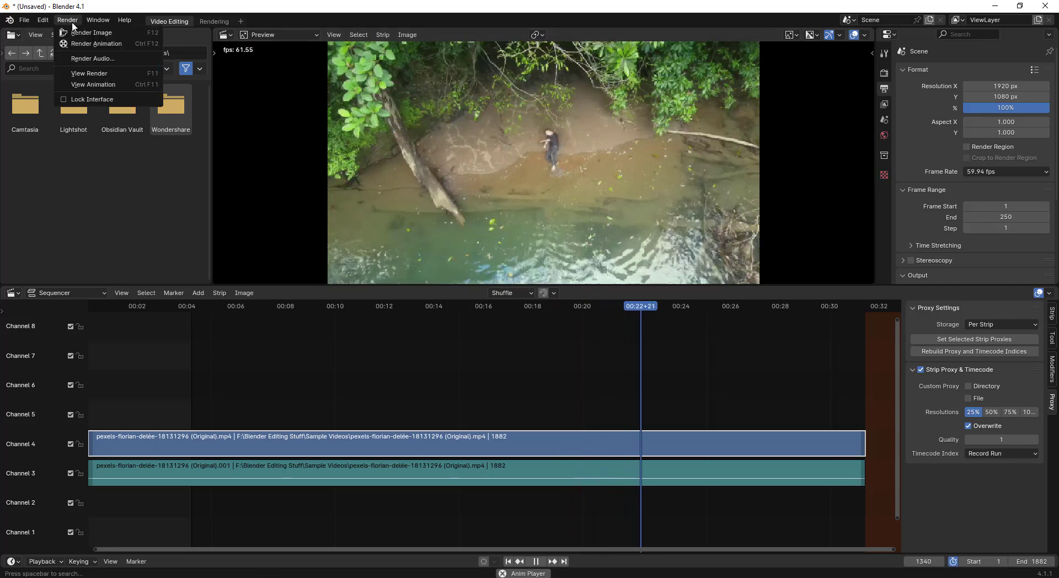
pyautogui.click(67, 20)
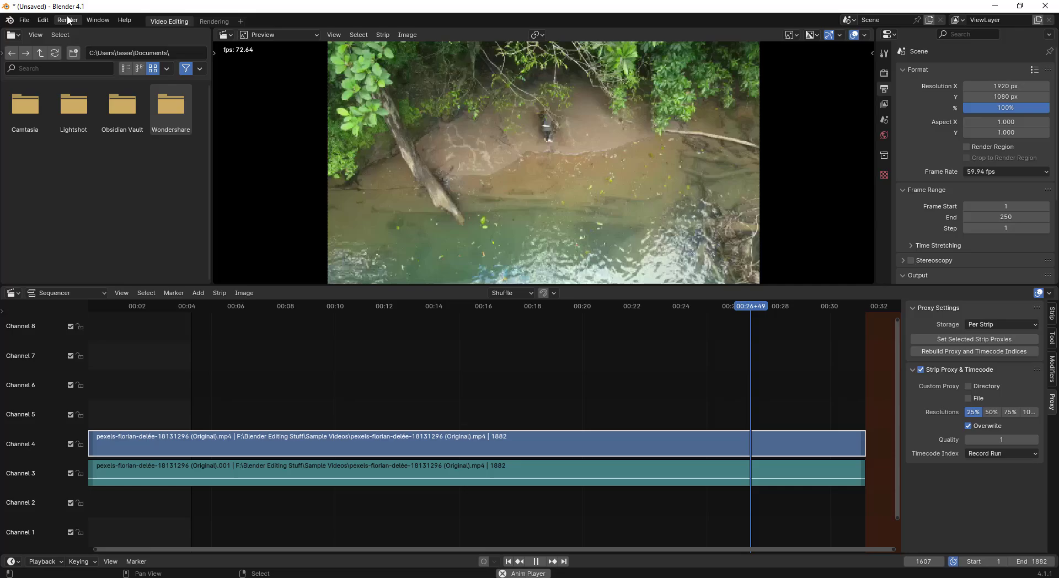
pyautogui.click(67, 20)
pyautogui.click(92, 32)
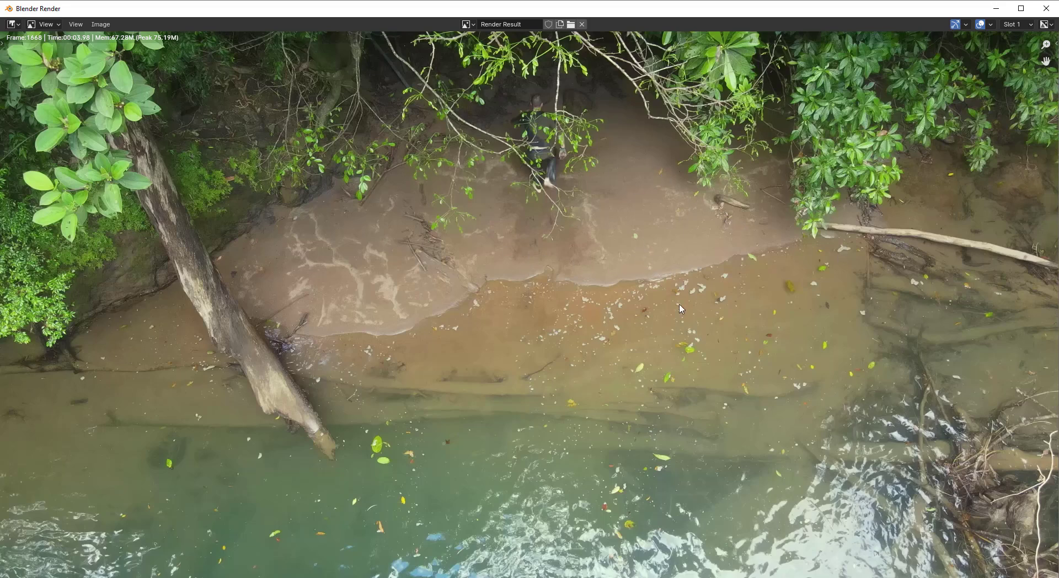
pyautogui.click(1046, 8)
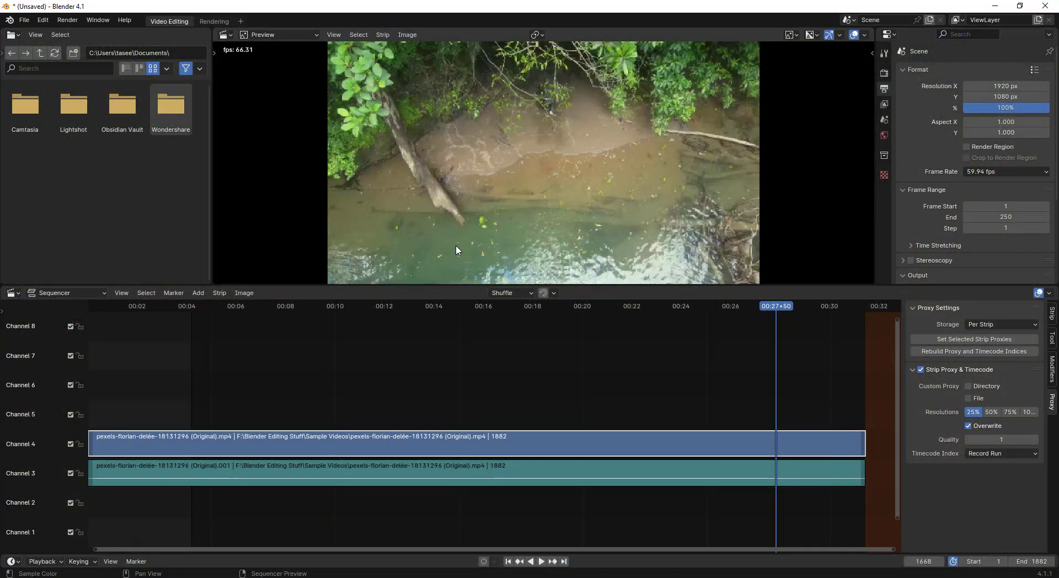